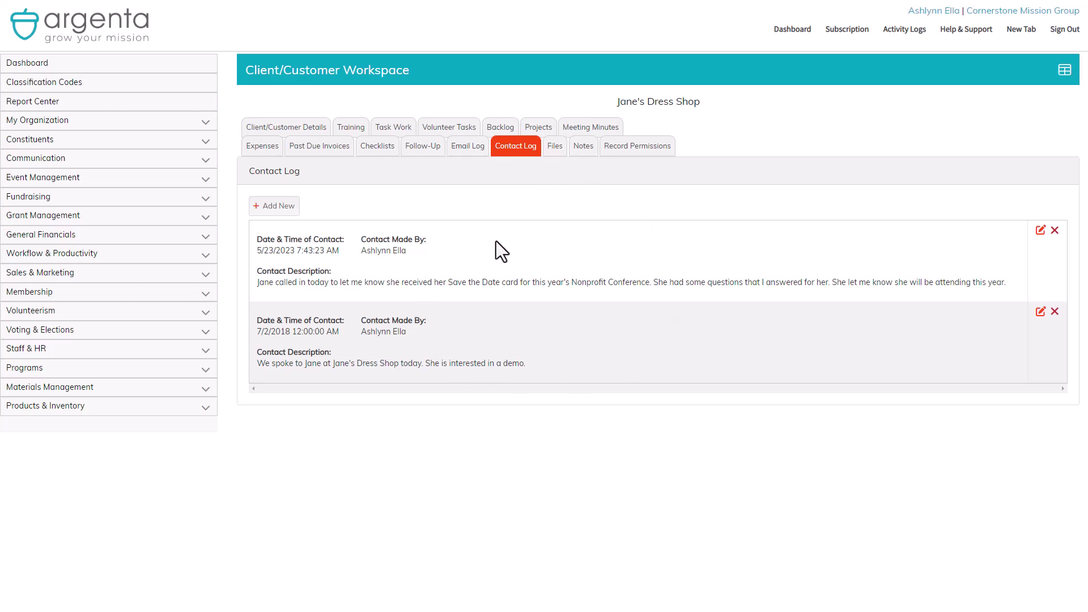
left_click(273, 207)
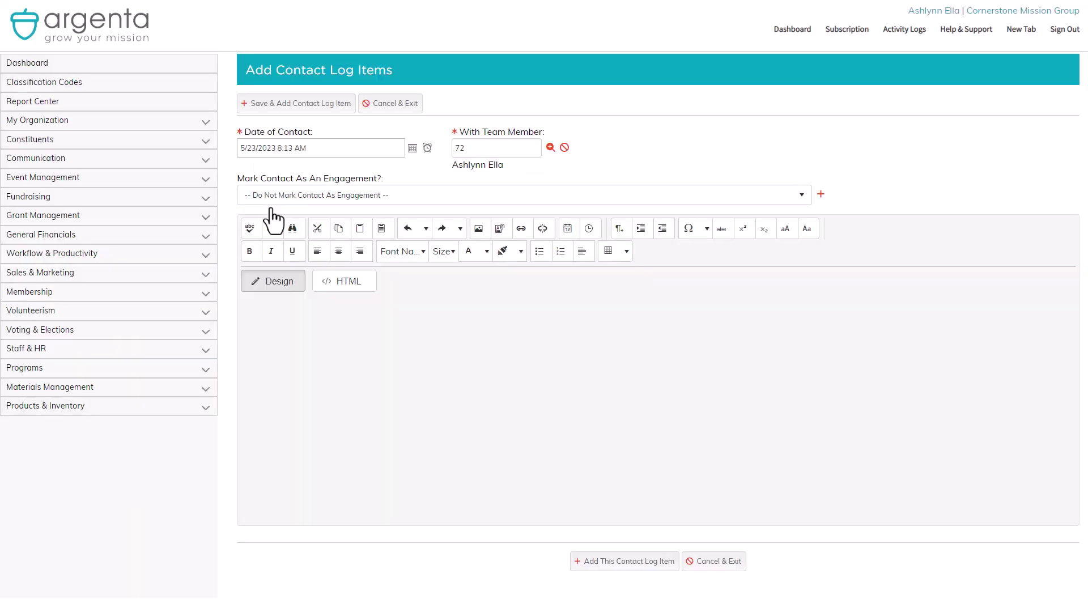
left_click(273, 200)
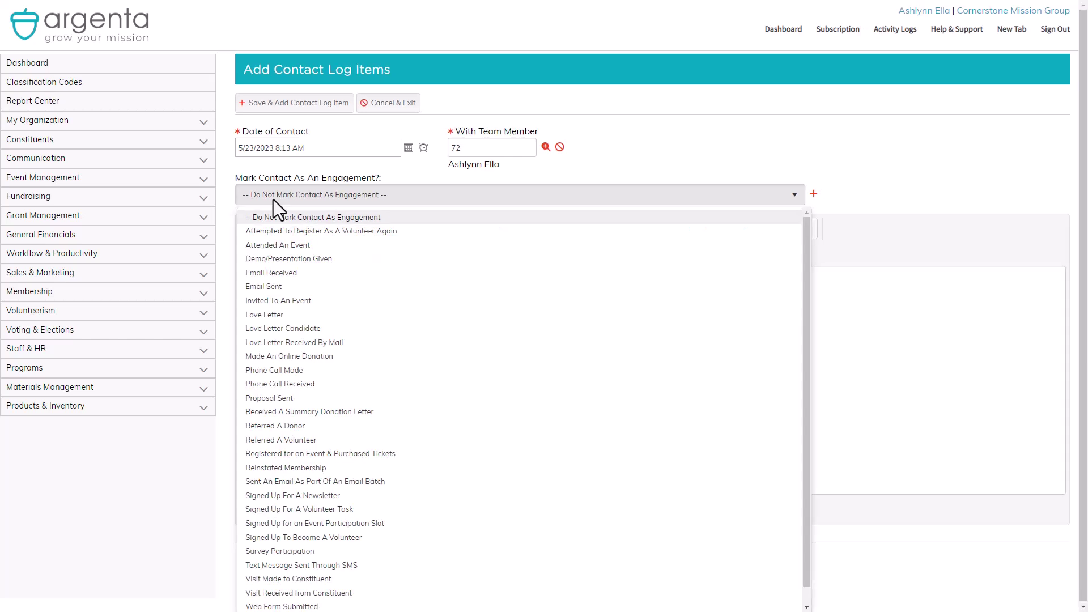
left_click(294, 370)
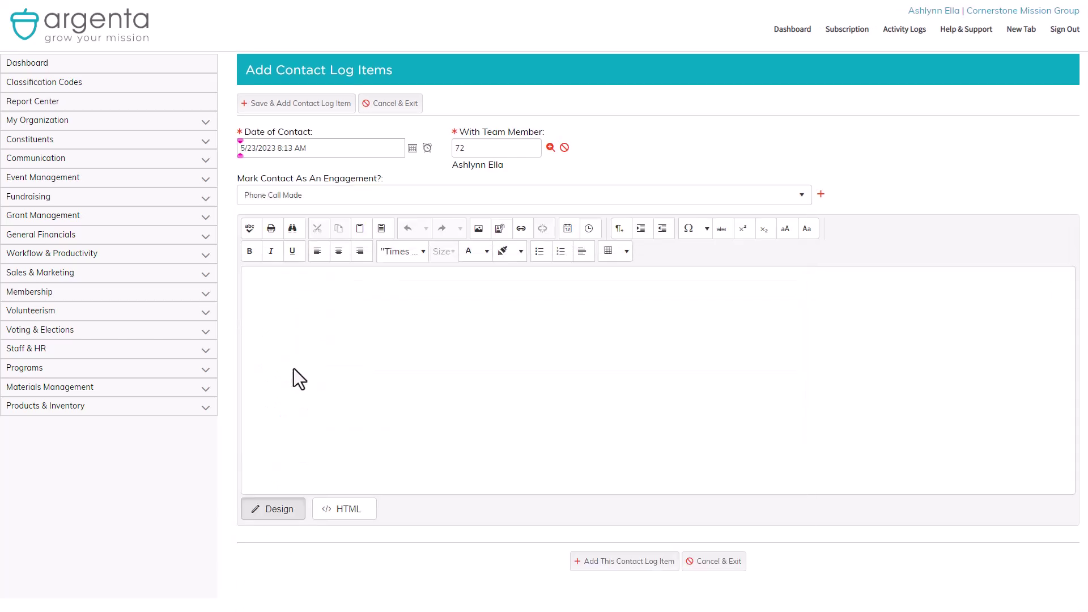
left_click(715, 562)
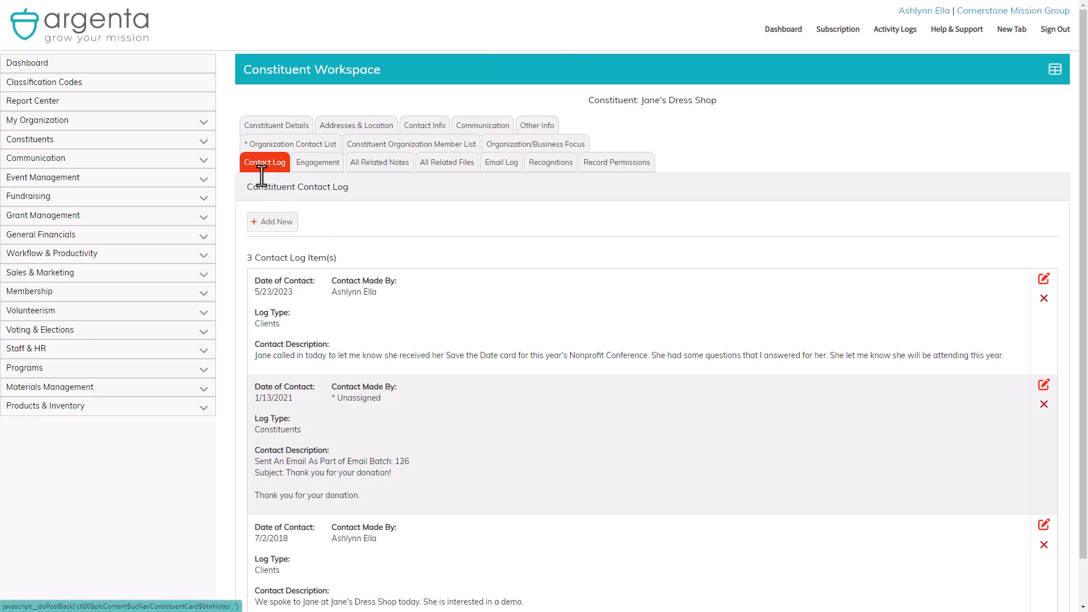
Open the personal contact log and examine its sorting, contact name search and filter options.
left_click(178, 160)
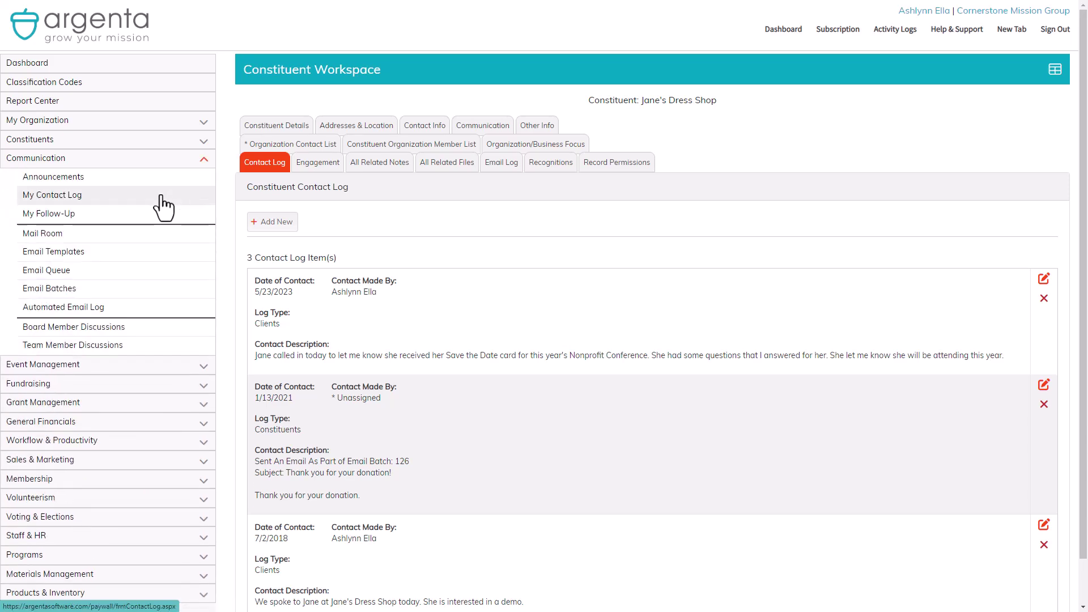
left_click(164, 199)
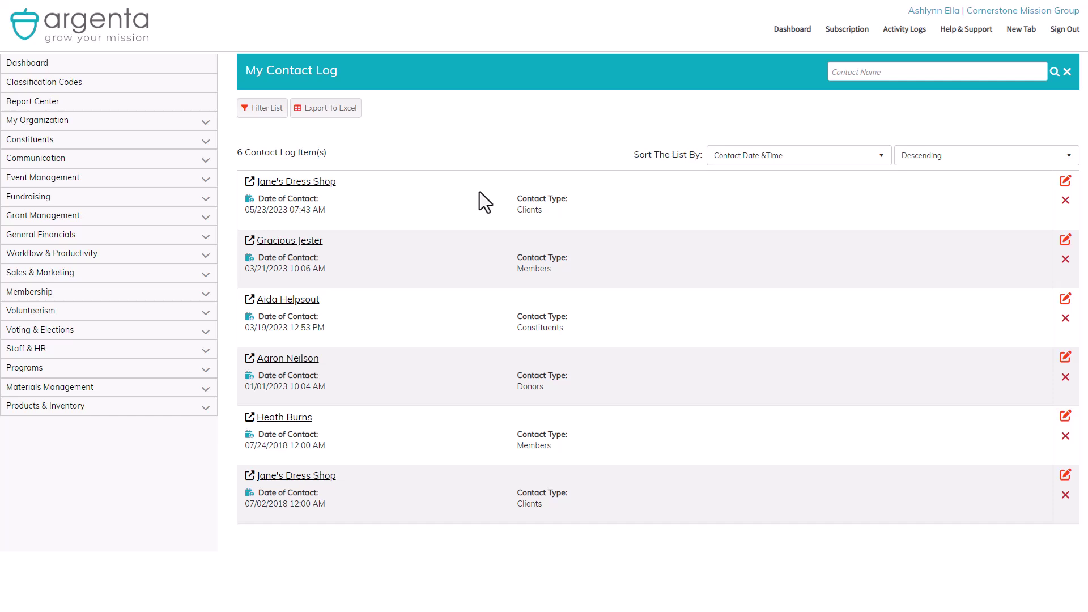
left_click(818, 157)
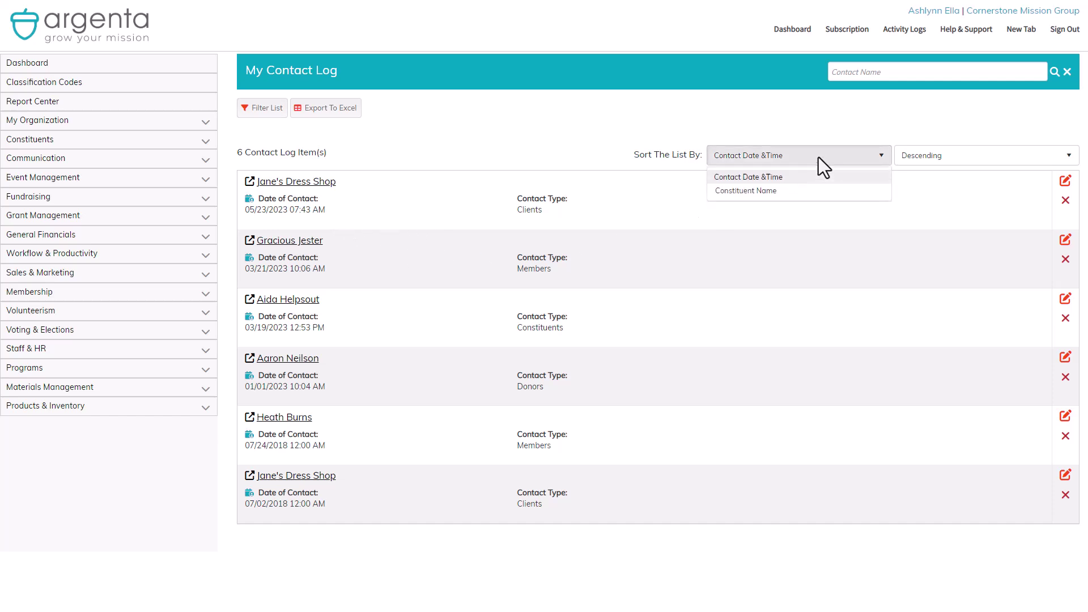
left_click(807, 98)
left_click(855, 74)
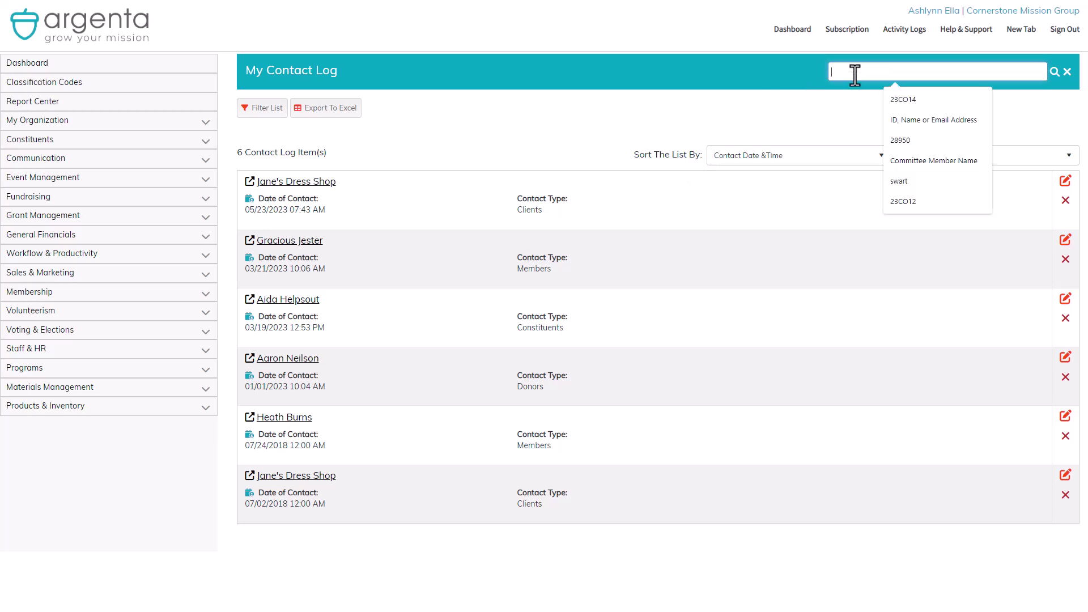
left_click(248, 110)
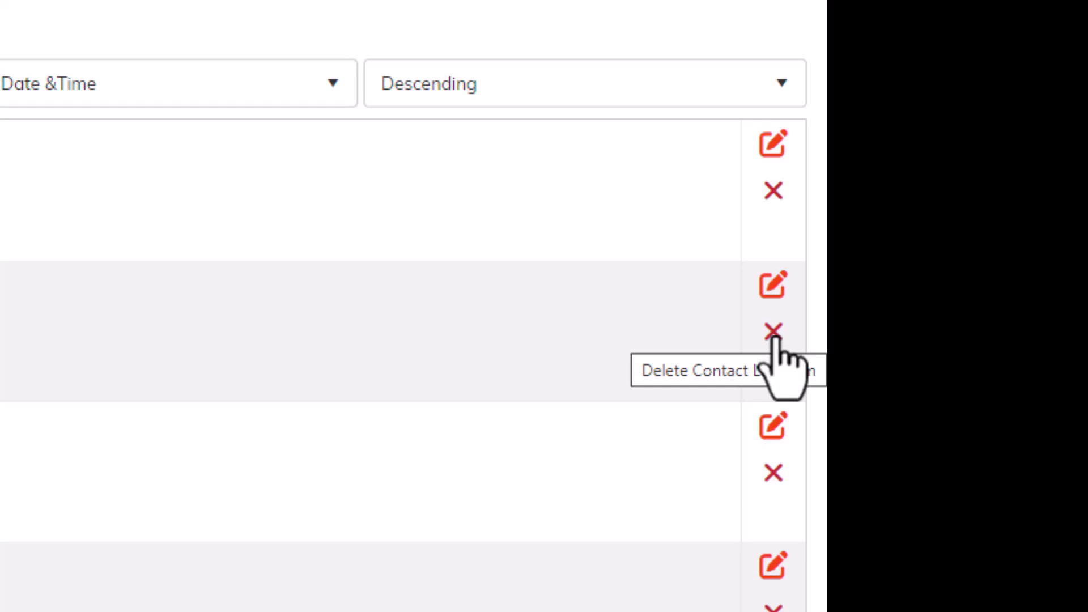
Review the editable details of the contact log item dated 03/21/2023, and save and exit it.
left_click(773, 287)
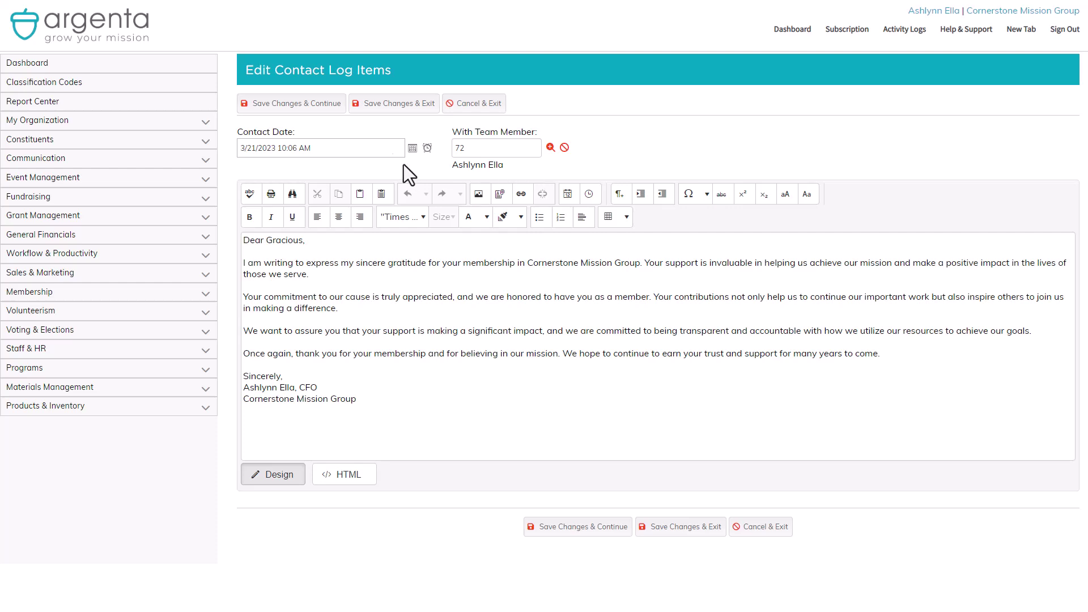
left_click(388, 106)
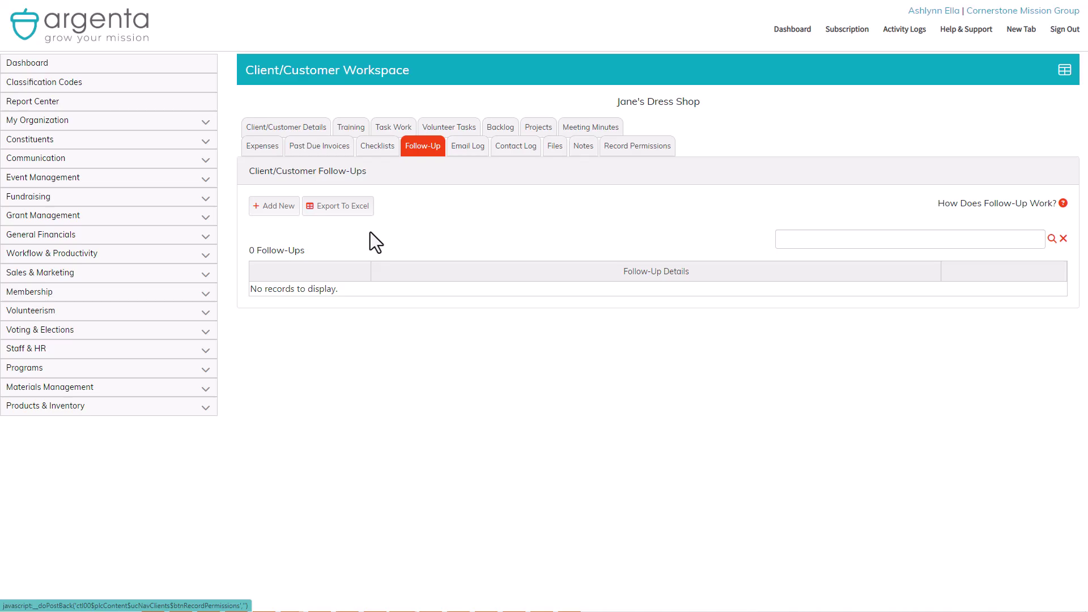
Add a follow-up for Jane's Dress Shop with the reason "I need to follow up about our event.".
left_click(274, 207)
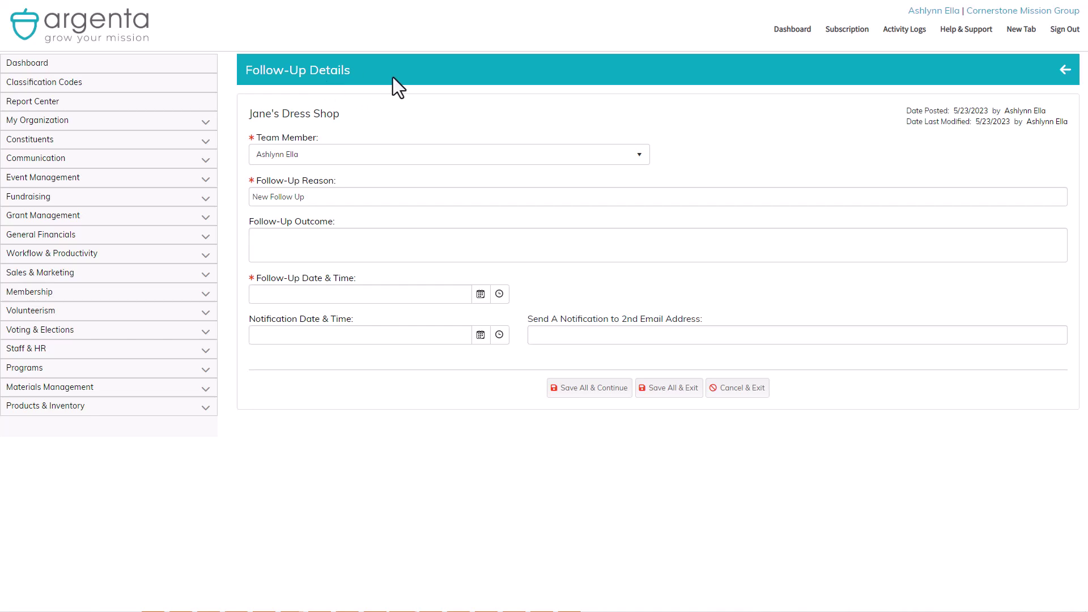
left_click(619, 154)
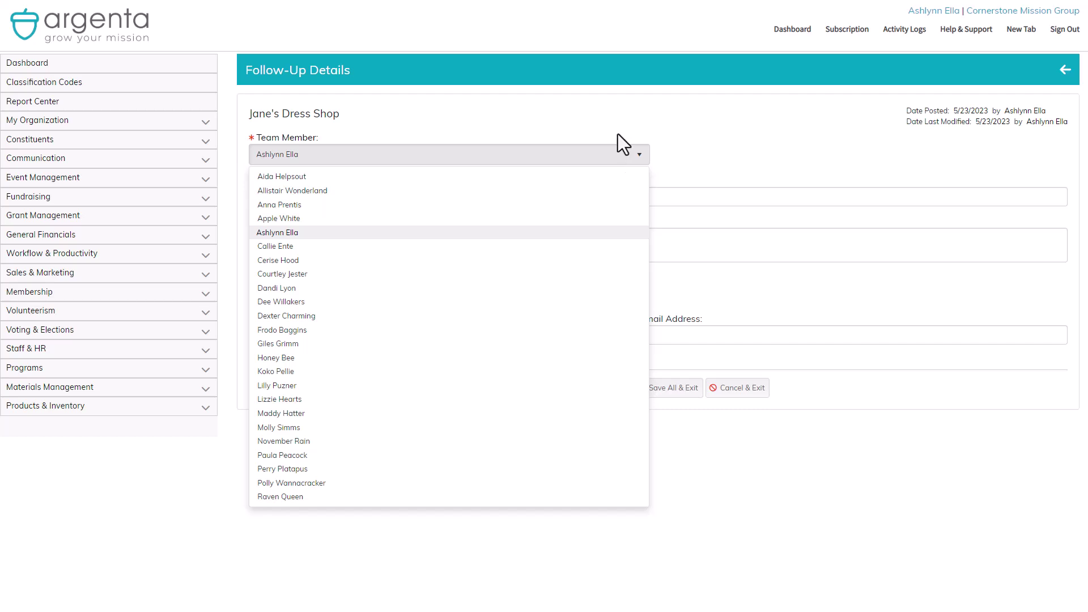
left_click(618, 134)
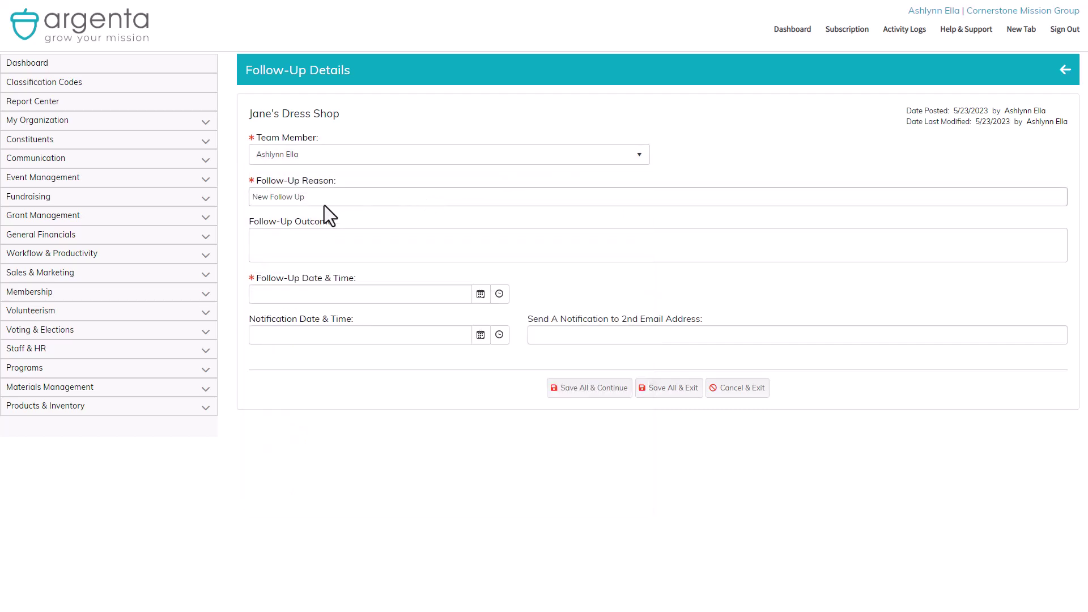
left_click_drag(324, 199, 253, 209)
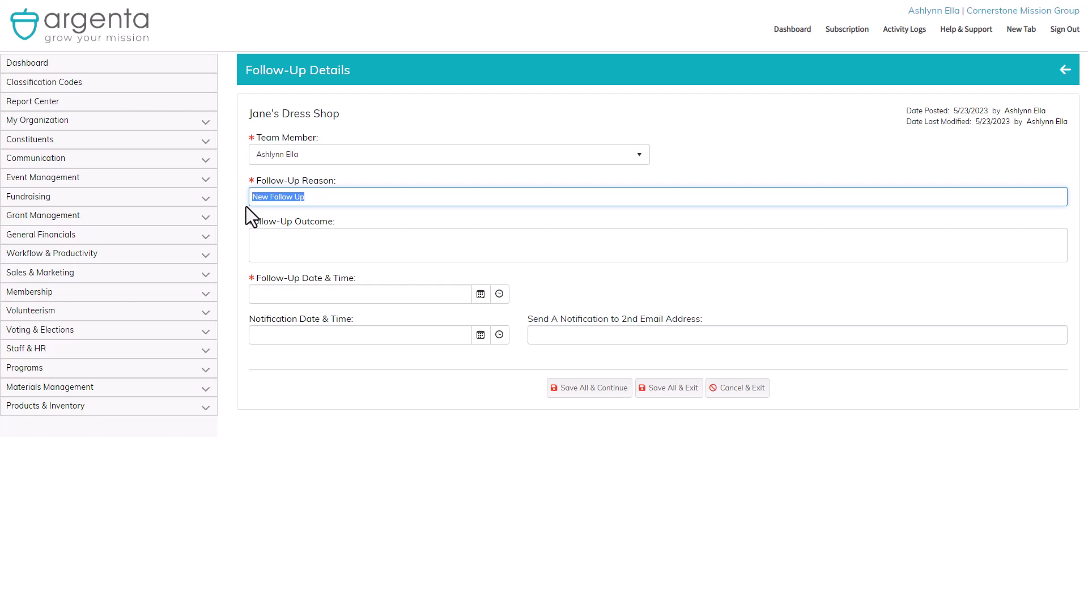
type("I need")
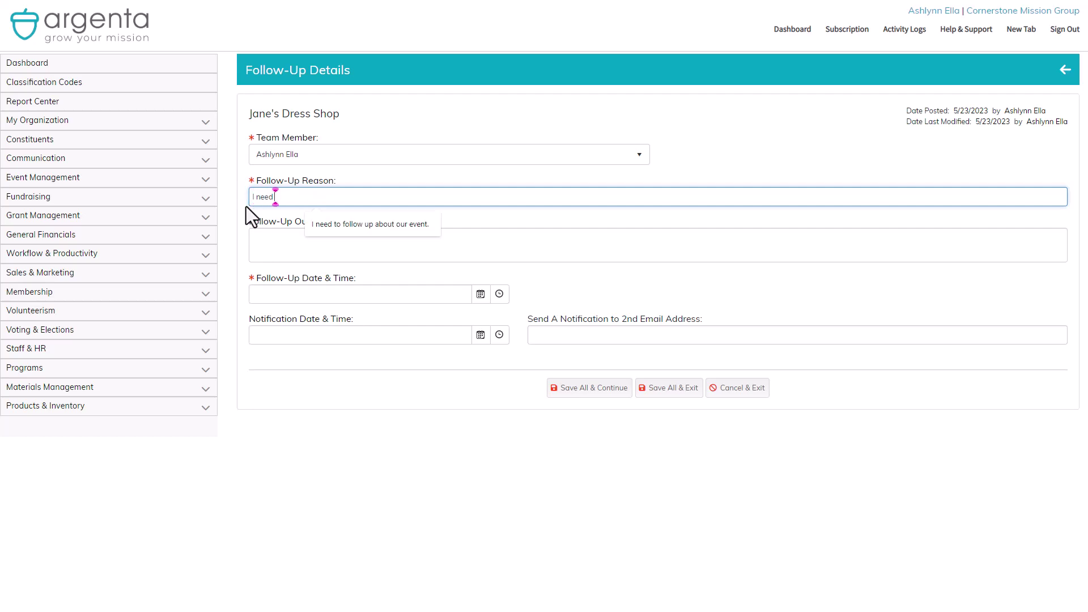
key("Down")
key("Return")
Record in the follow-up outcome that the client contact attended the event.
left_click(264, 239)
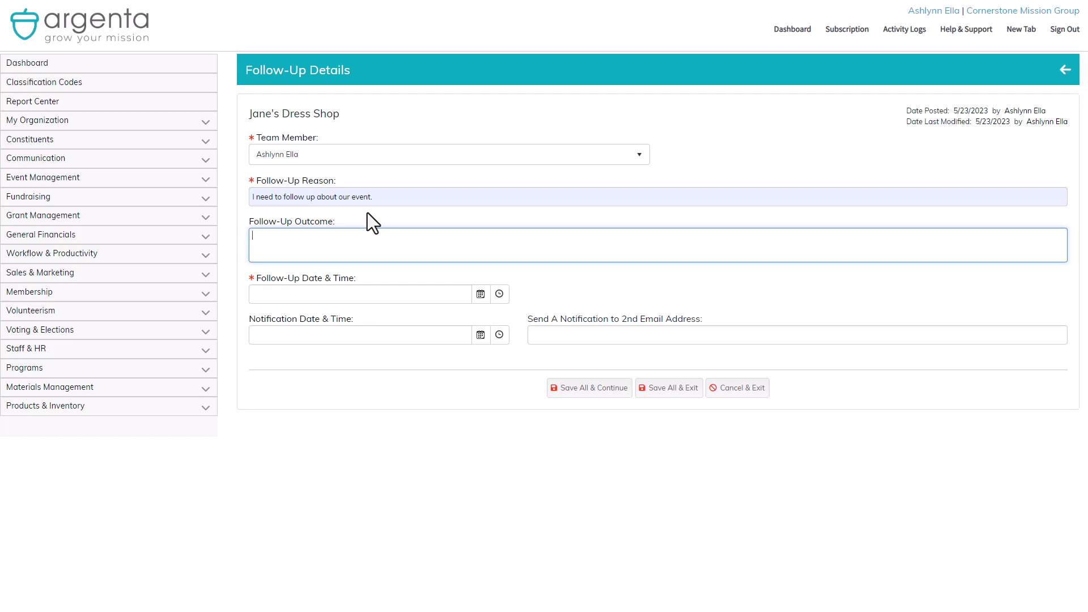
type("Jane attended the event.")
left_click(368, 213)
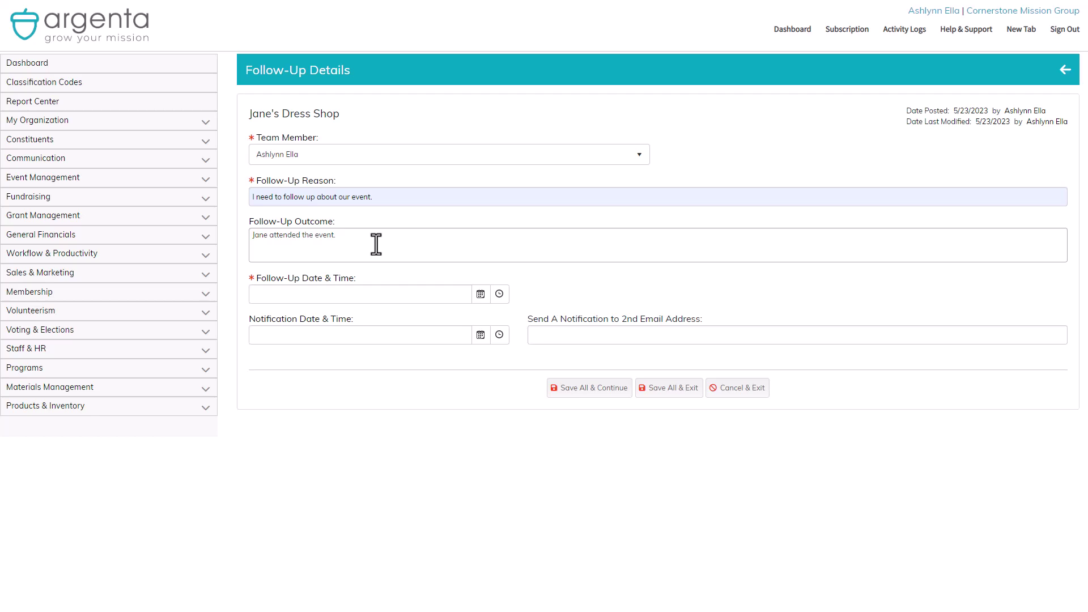
Set the follow-up date and time to 5/25/2023 10:00 AM.
left_click(481, 295)
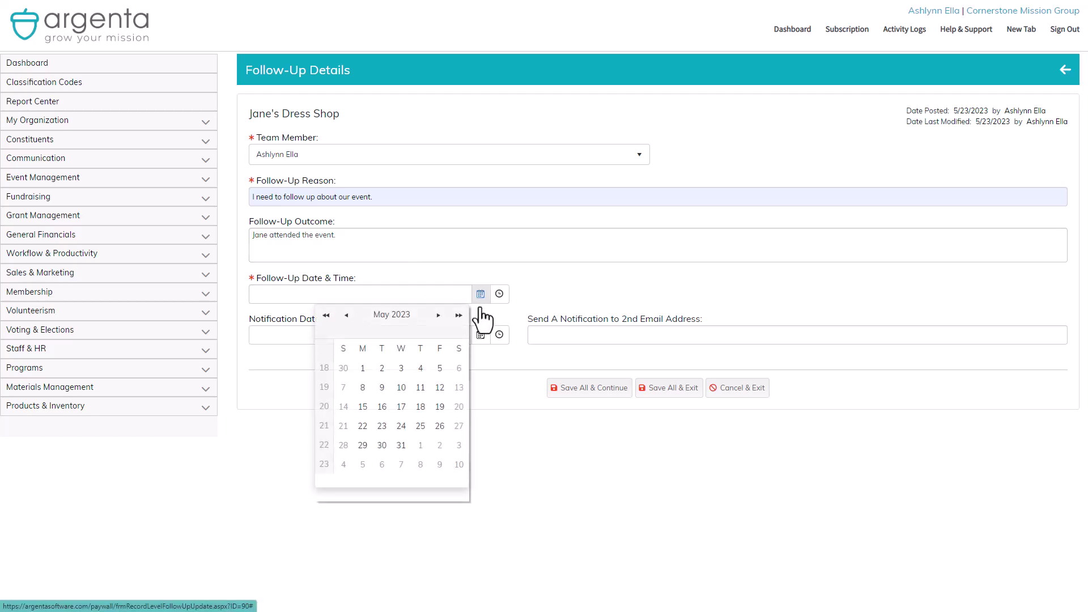
left_click(420, 425)
left_click(499, 294)
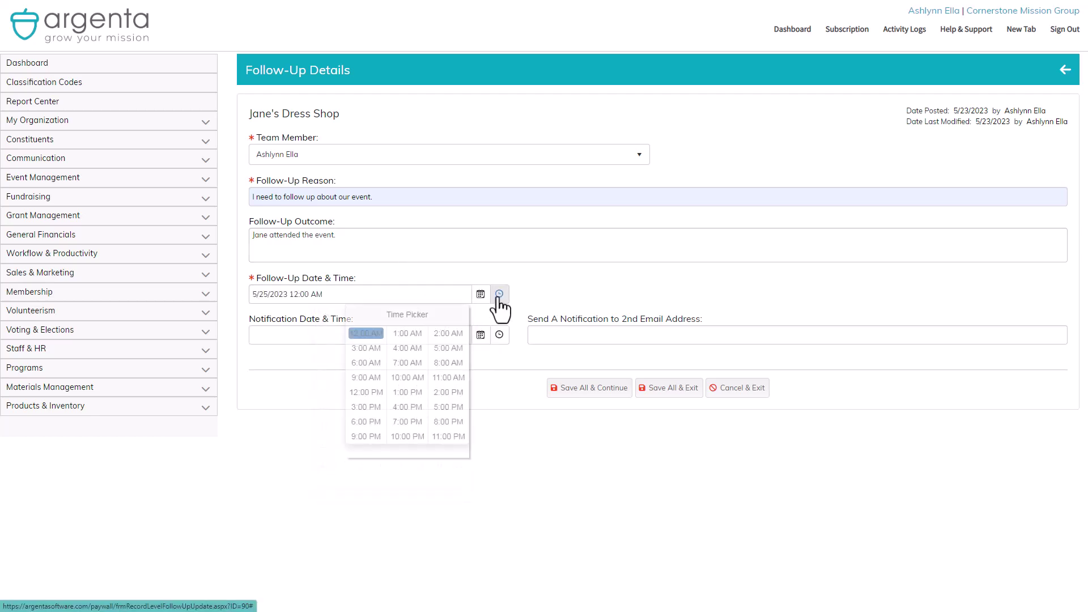
left_click(418, 377)
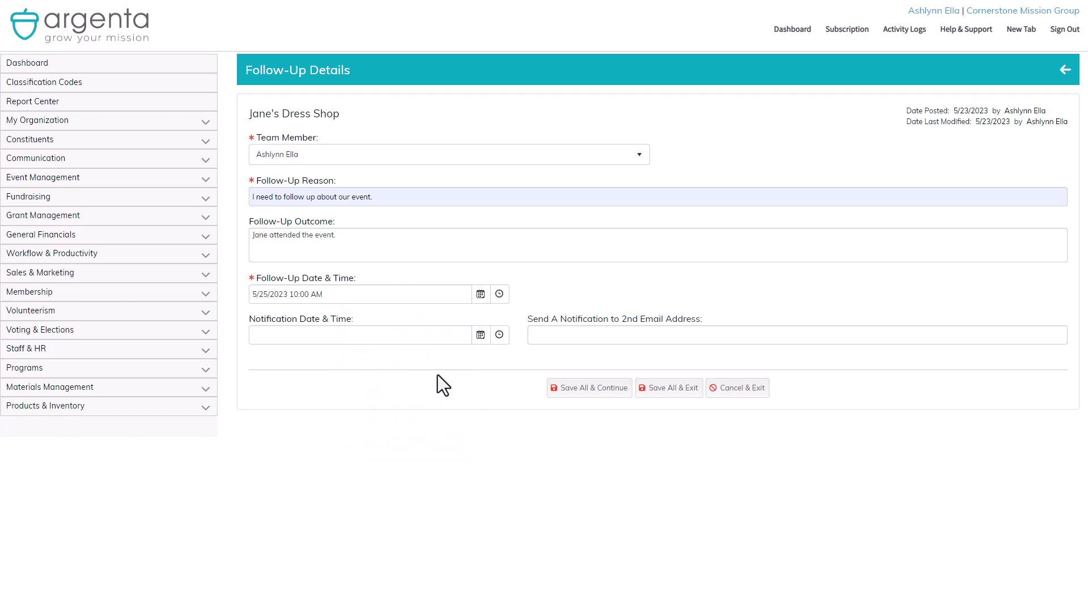
Set the follow-up's notification to 5/24/2023 4:00 PM, and save and exit the record.
left_click(481, 335)
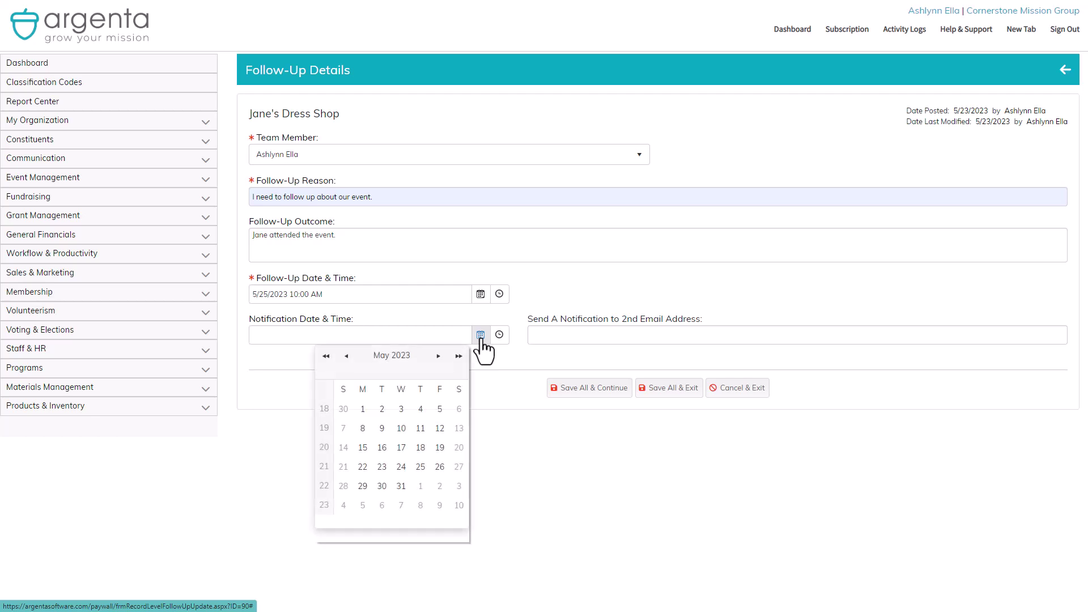
left_click(401, 467)
left_click(499, 335)
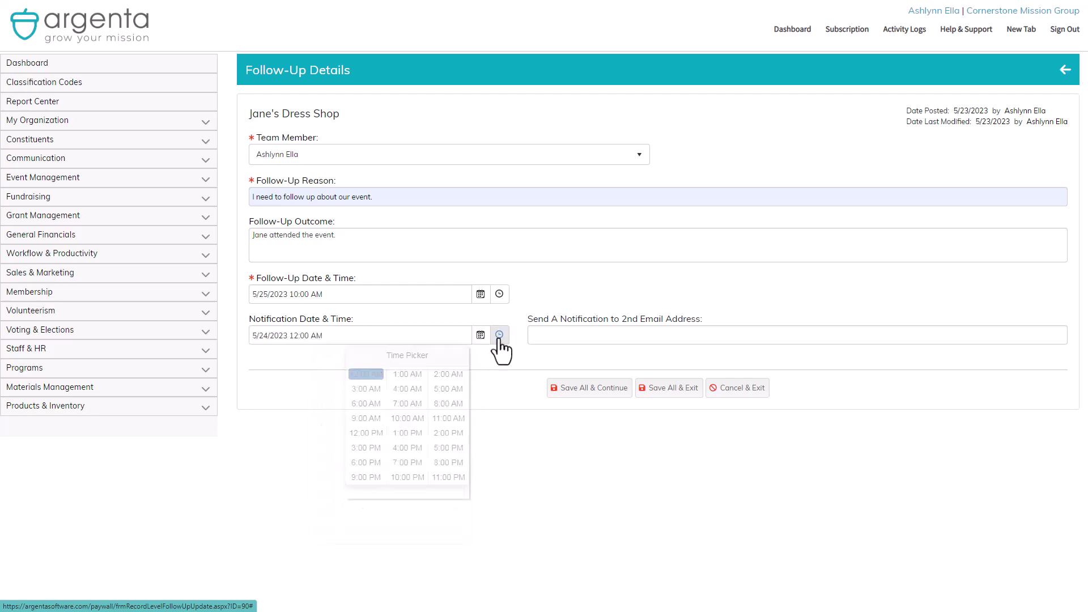
left_click(409, 447)
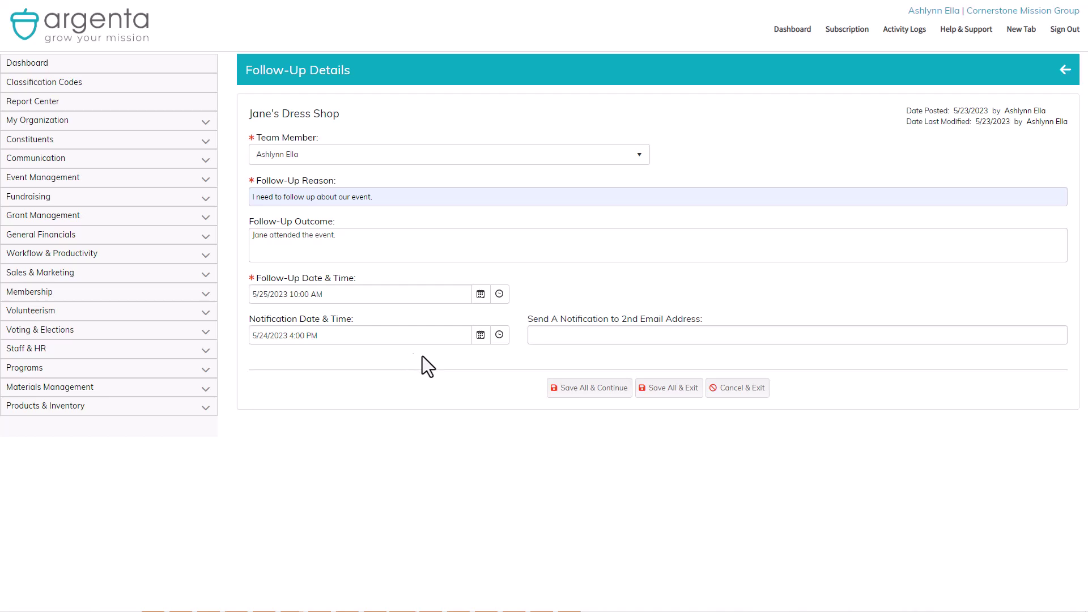
left_click(674, 388)
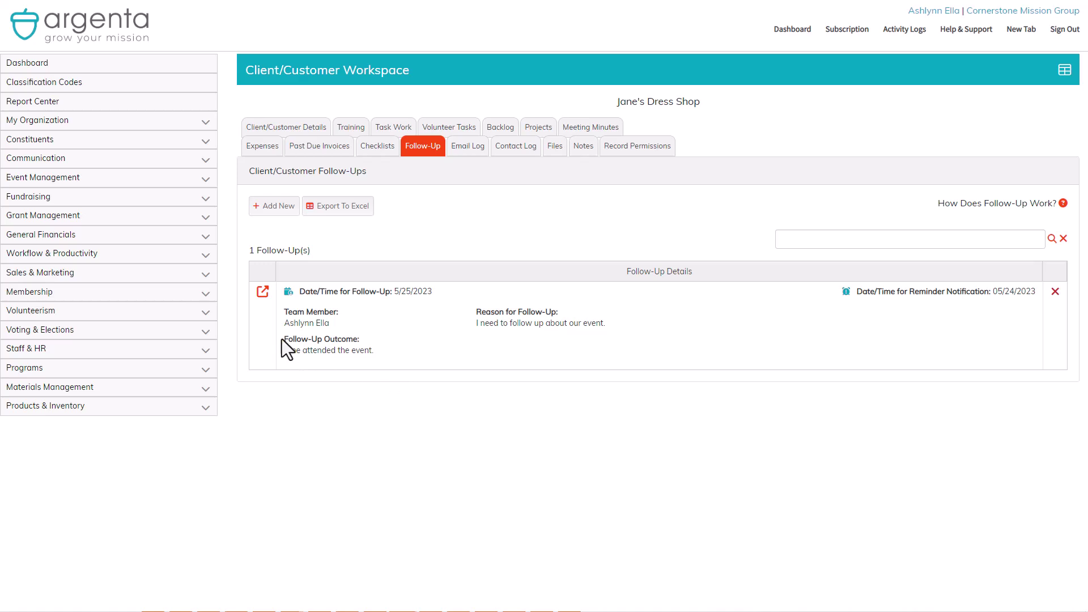
Open the personal follow-up list and examine its sorting options and its type and date range filters.
left_click(202, 161)
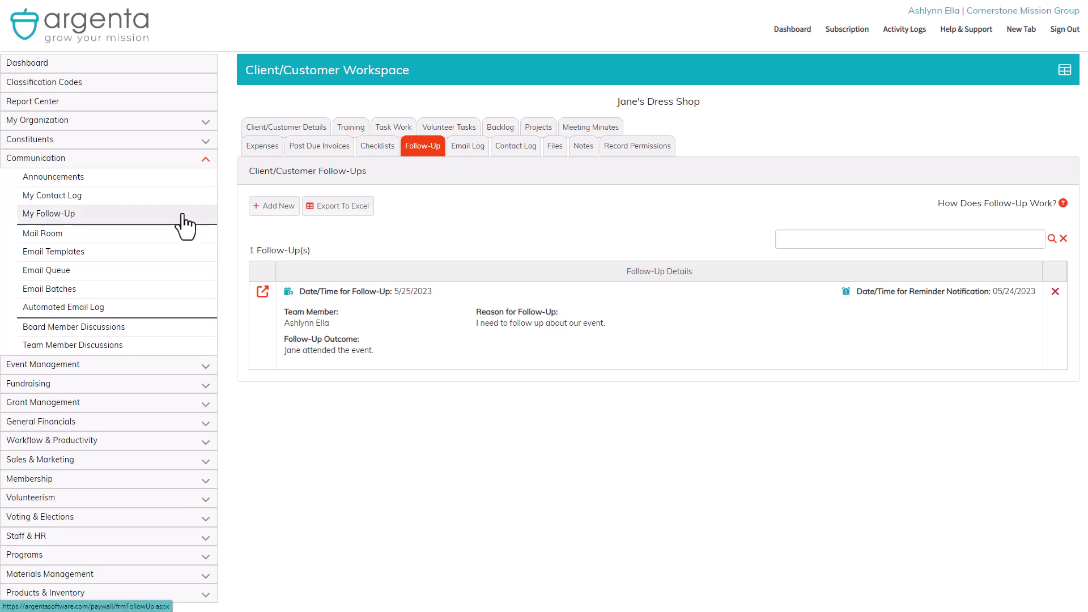
left_click(182, 216)
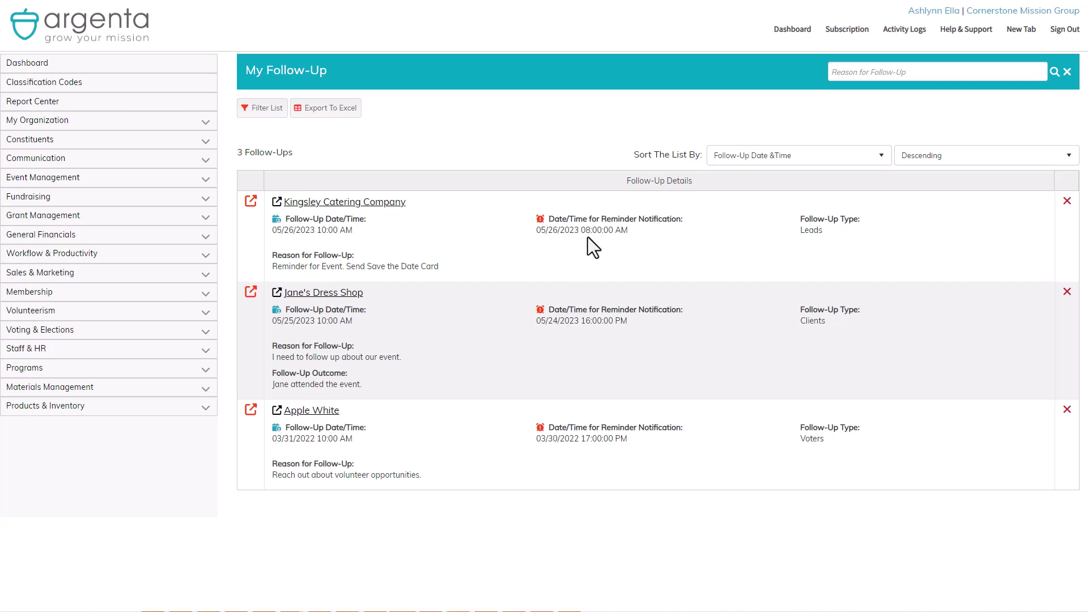
left_click(790, 156)
left_click(938, 109)
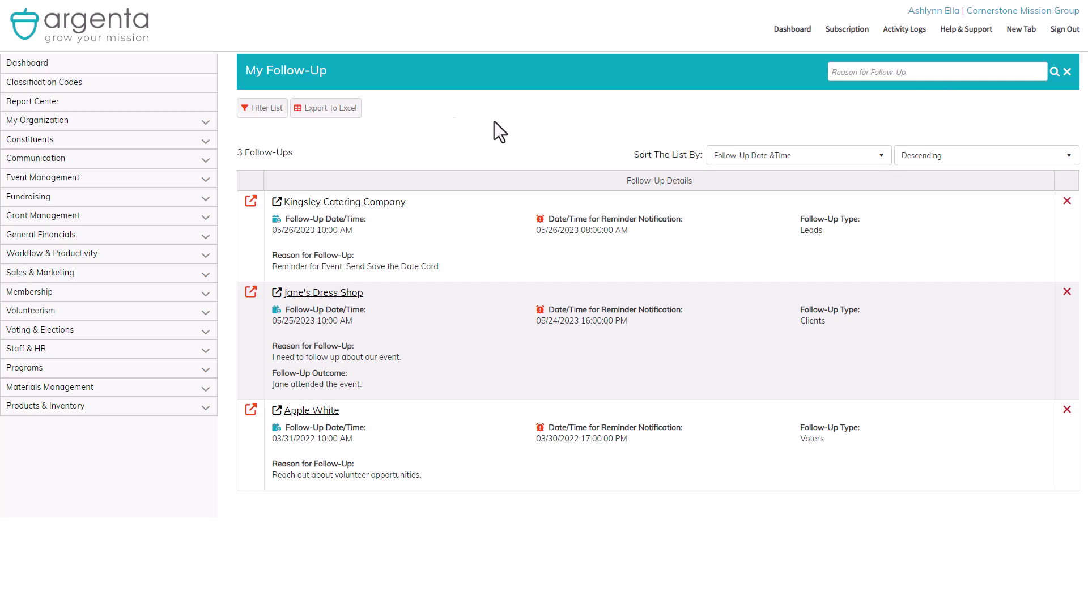
left_click(264, 114)
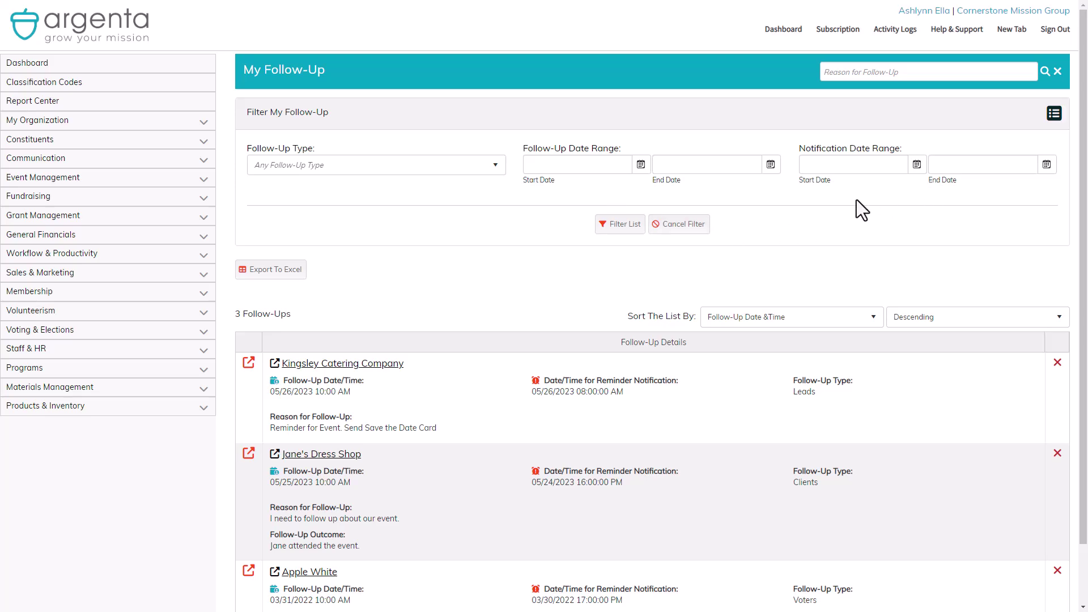
left_click(684, 226)
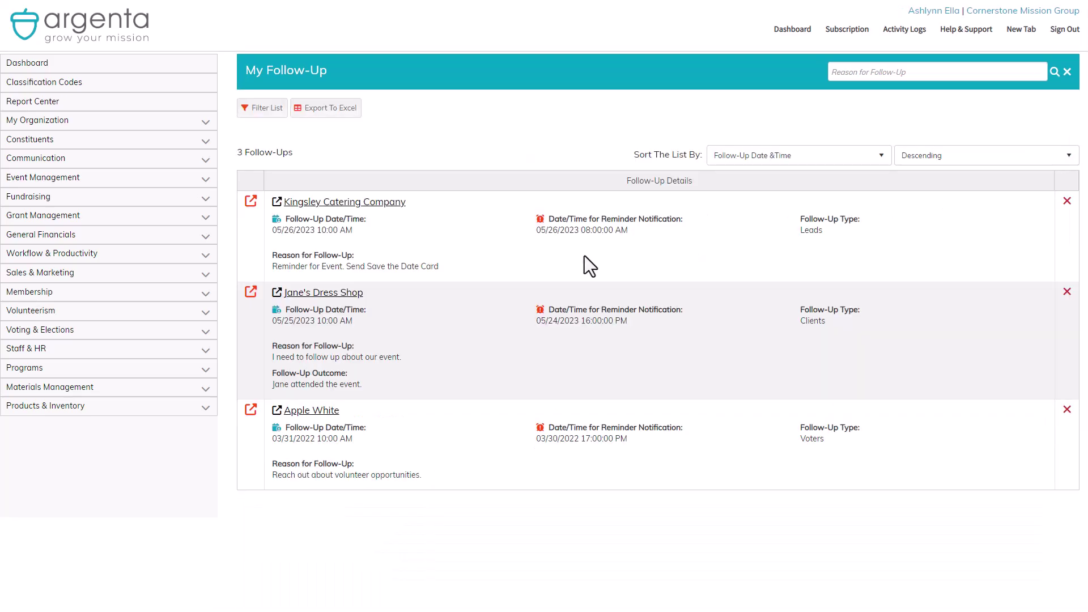
Review the Kingsley Catering Company follow-up's details, and save and exit the record.
left_click(389, 209)
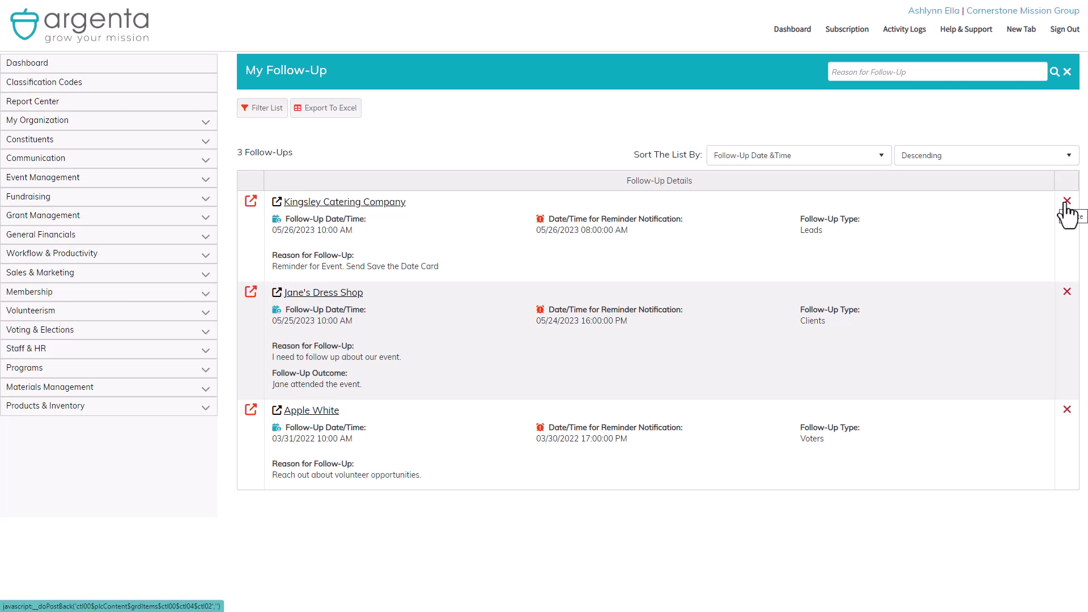
left_click(250, 205)
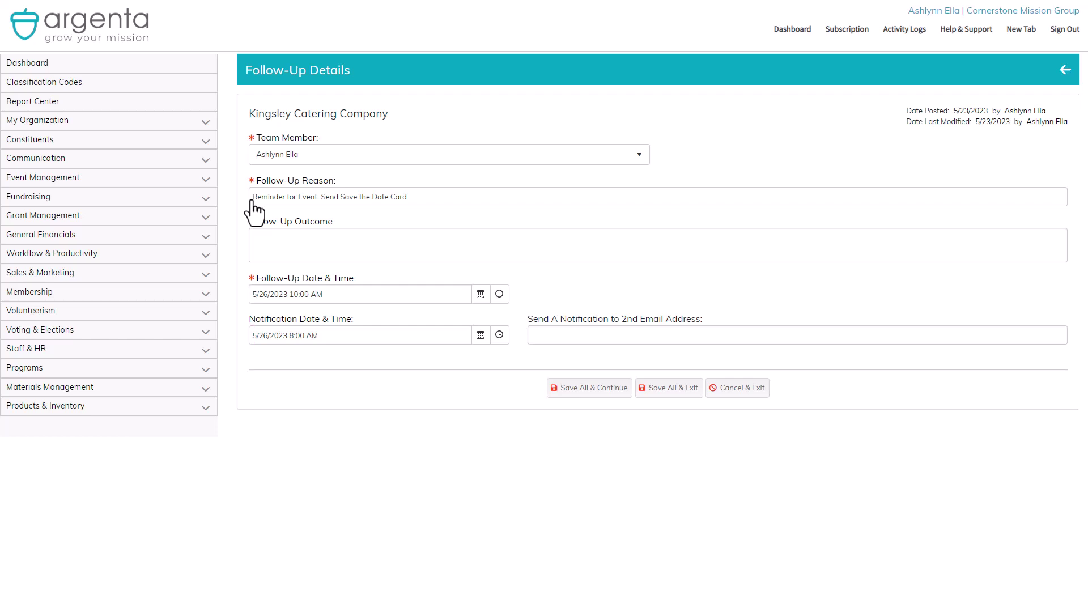
left_click(675, 388)
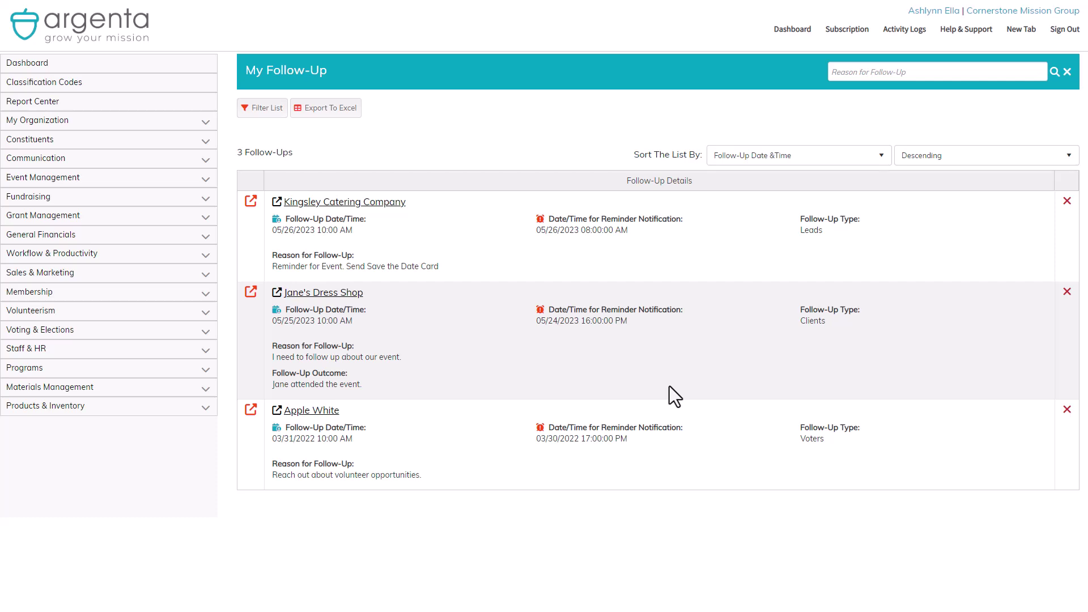
Show the available communication pages.
left_click(111, 164)
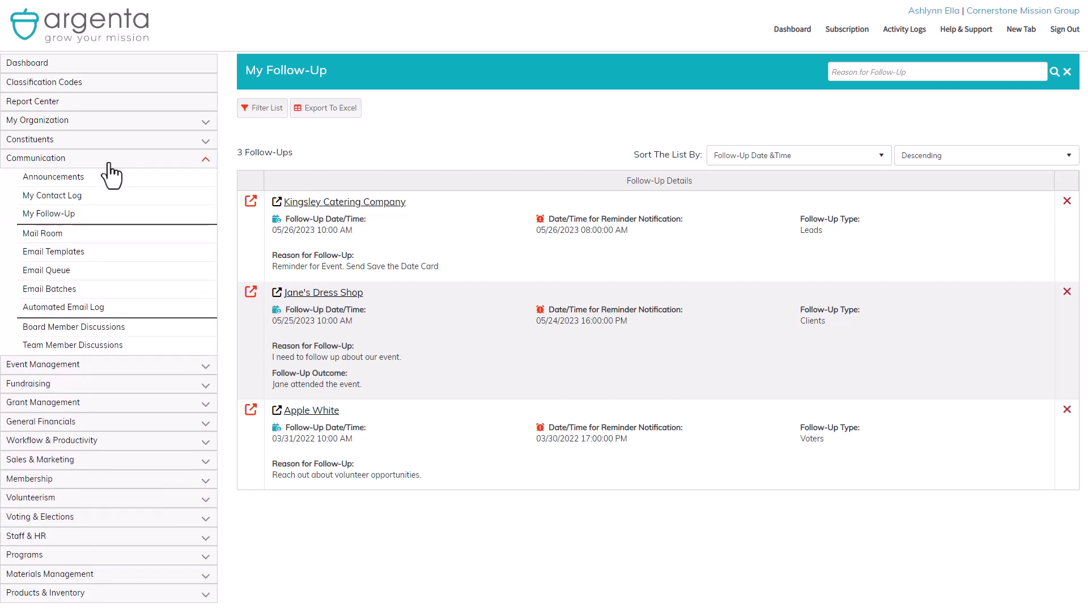